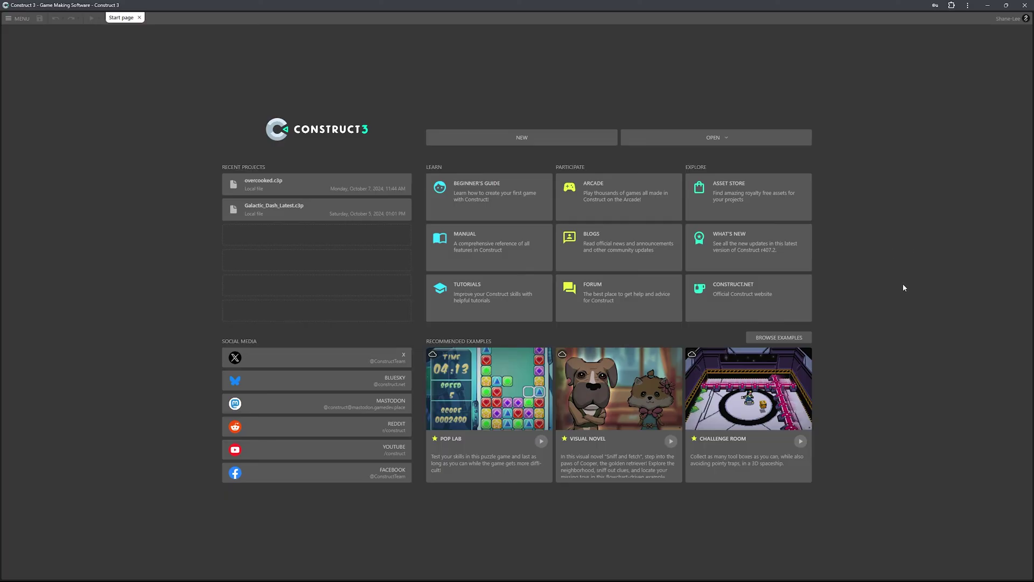
Create a new project named 'Platformer' with a 1920 x 1080 viewport
left_click(526, 139)
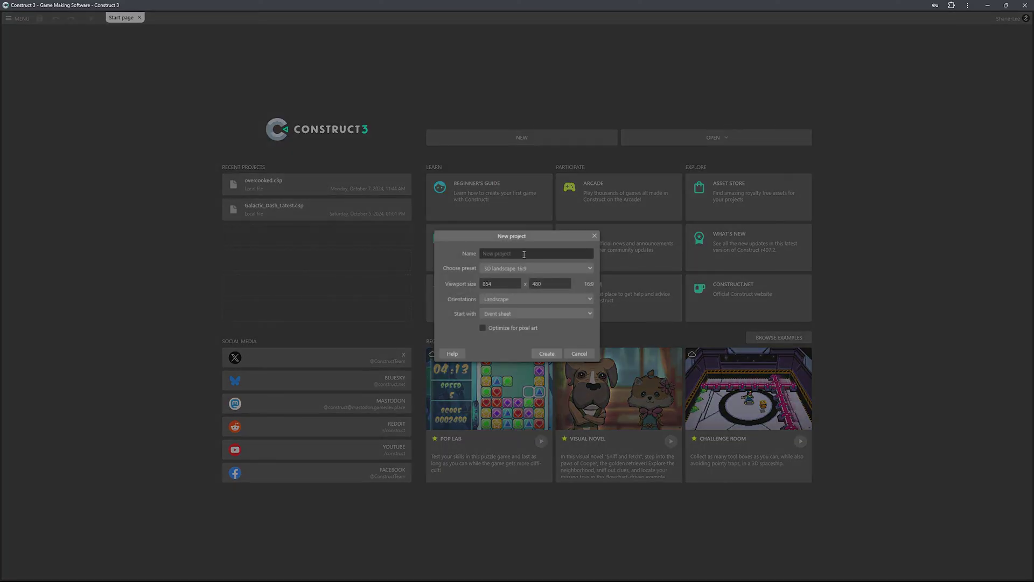
type("Platformer")
double_click(503, 284)
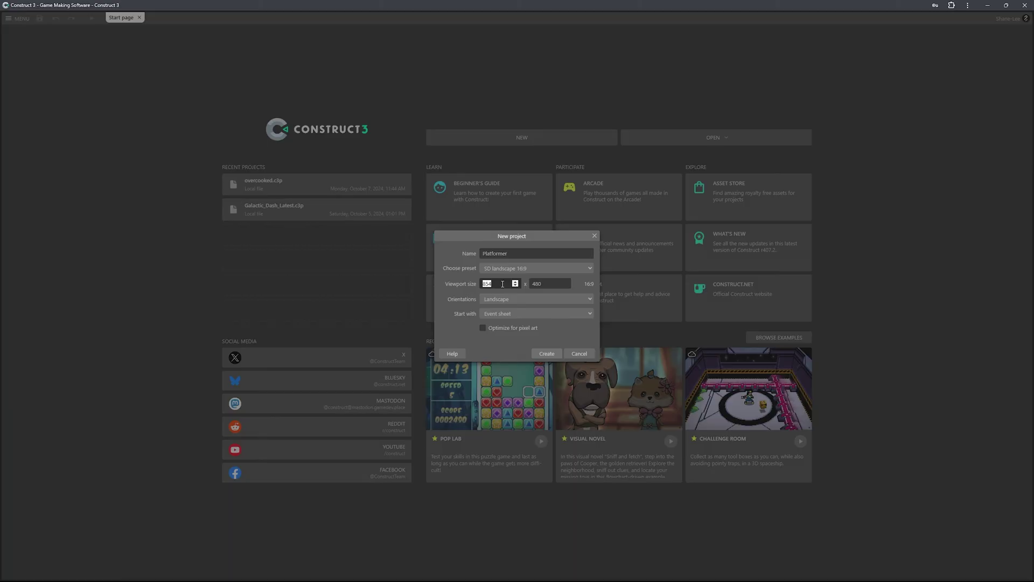
type("1920")
key("Tab")
type("1080")
left_click(546, 353)
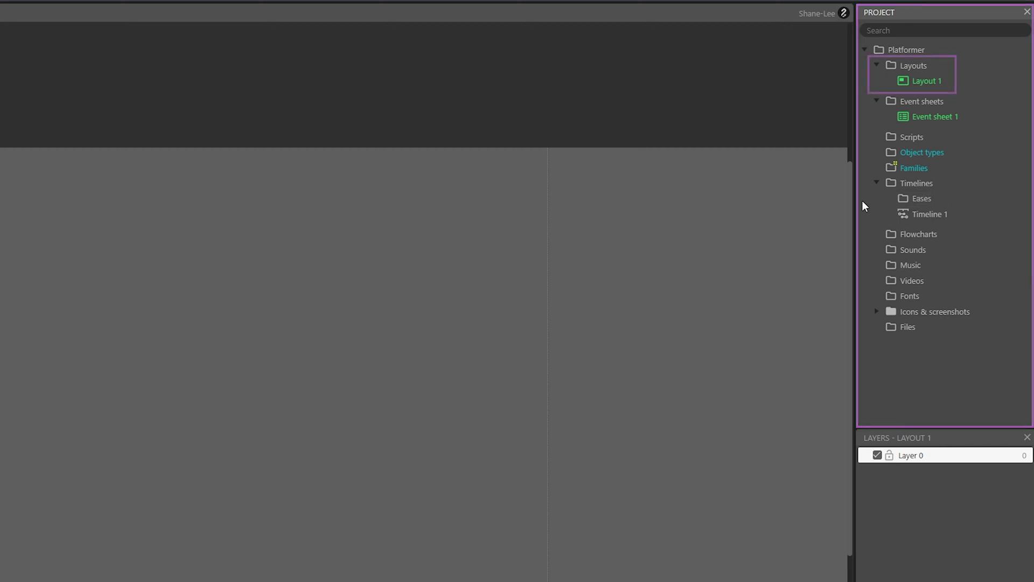
Inspect the Layouts folder in the Project panel tree, then clear the selection
left_click(922, 67)
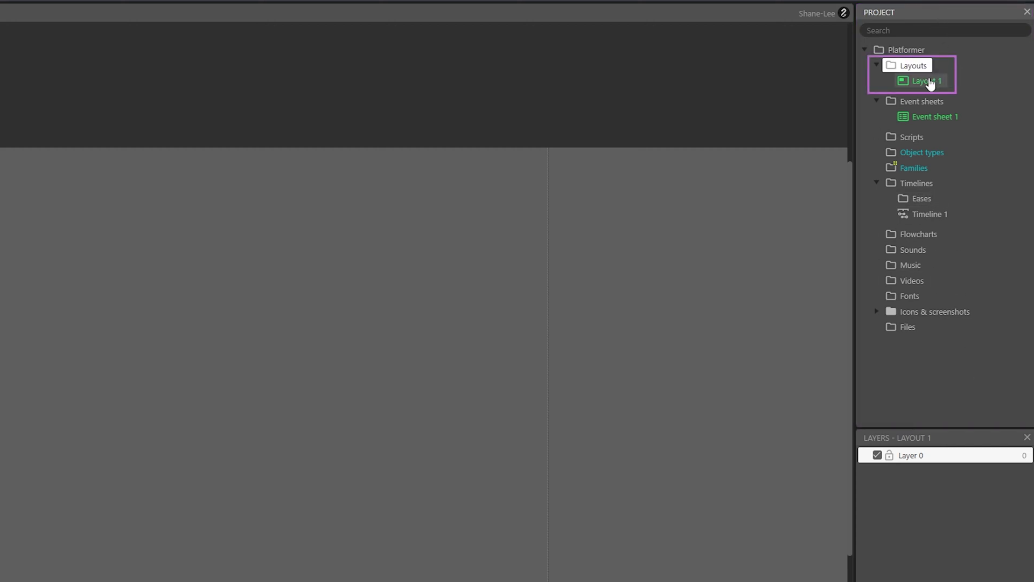
left_click(940, 377)
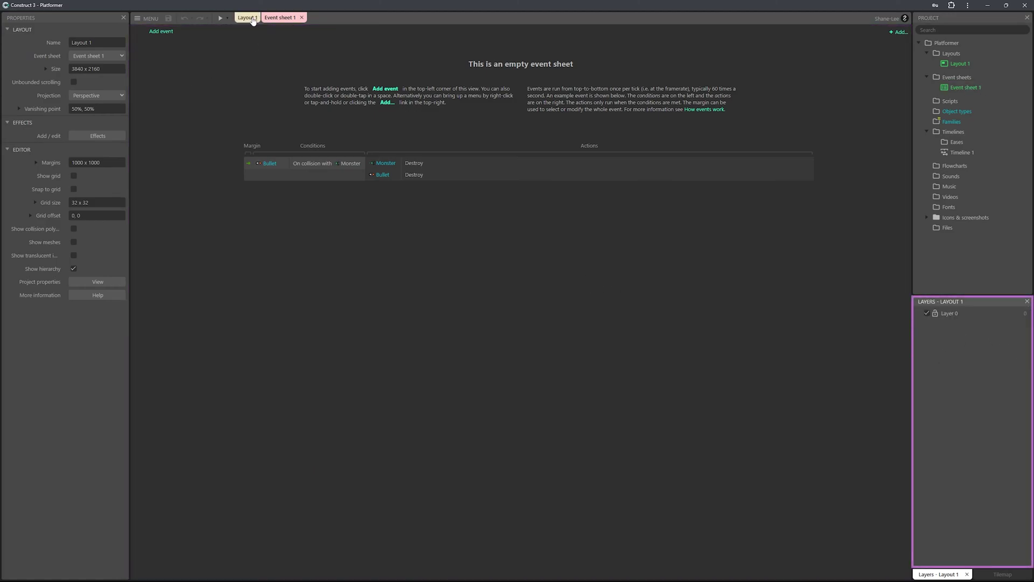
Rename Layout 1 to 'Level 1' and set its size to 1920 x 1080 in Properties
left_click(249, 18)
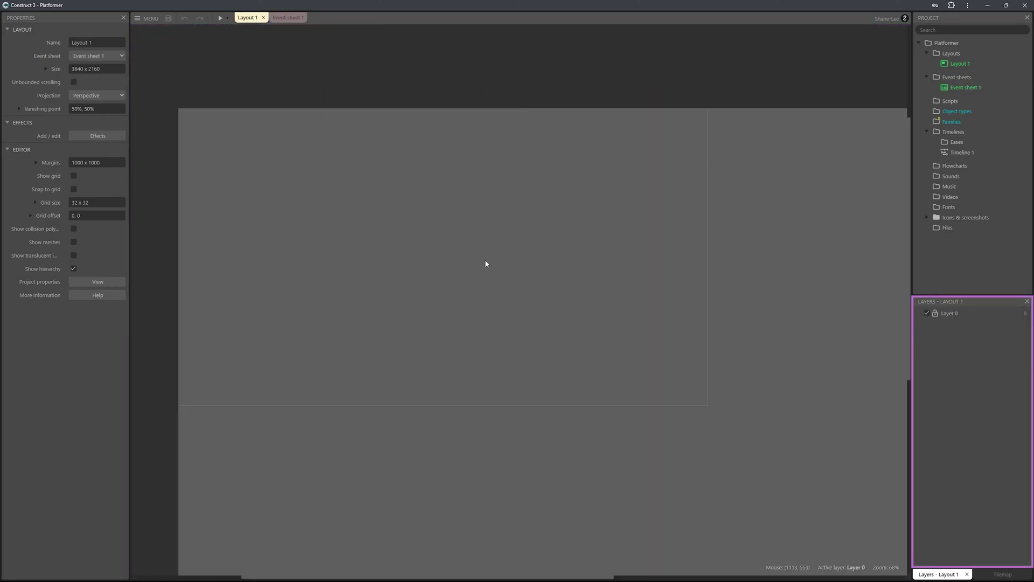
left_click(968, 346)
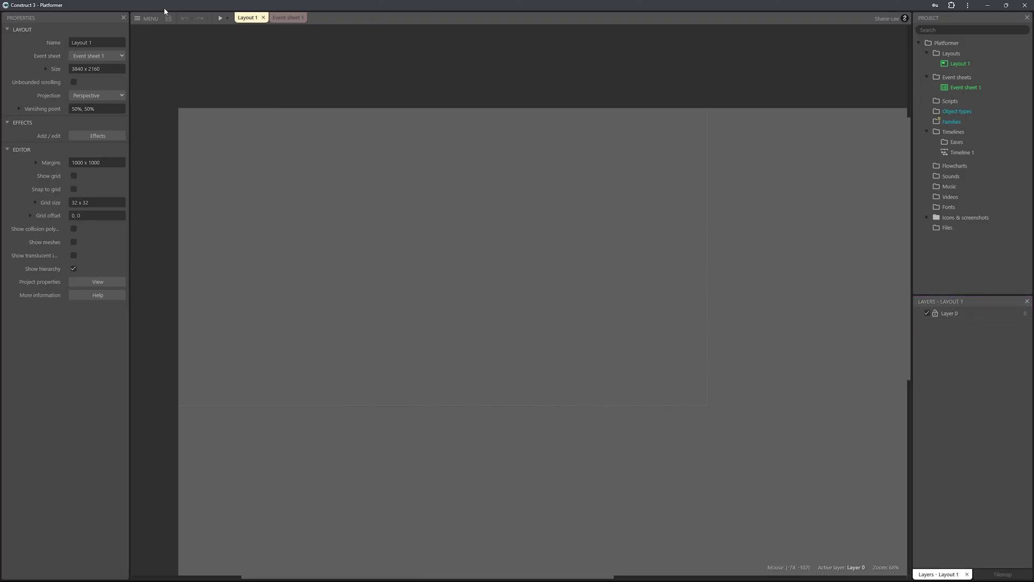
left_click(103, 42)
key("BackSpace")
type("Level 1")
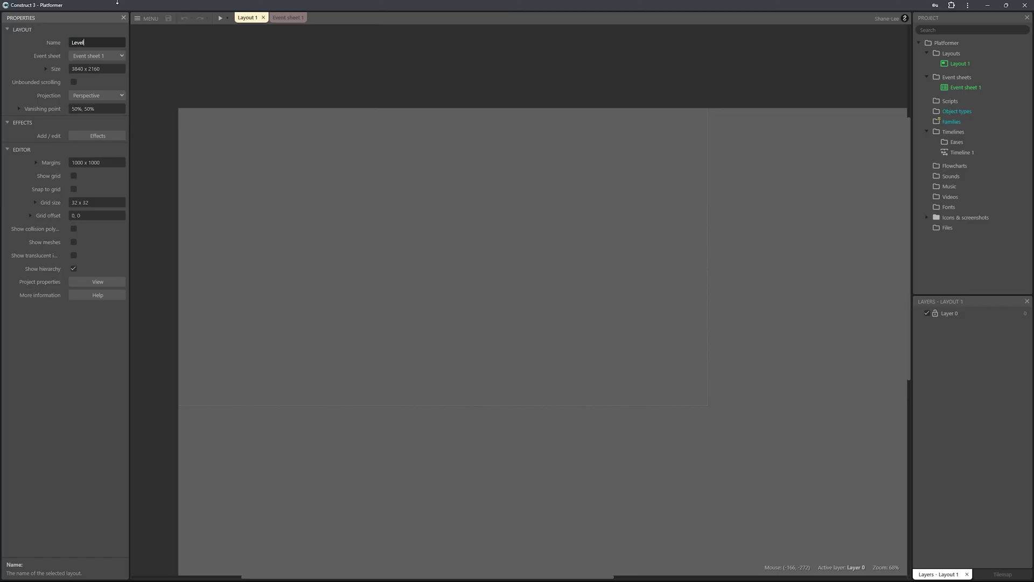
left_click(118, 69)
key("BackSpace")
type("1920 x")
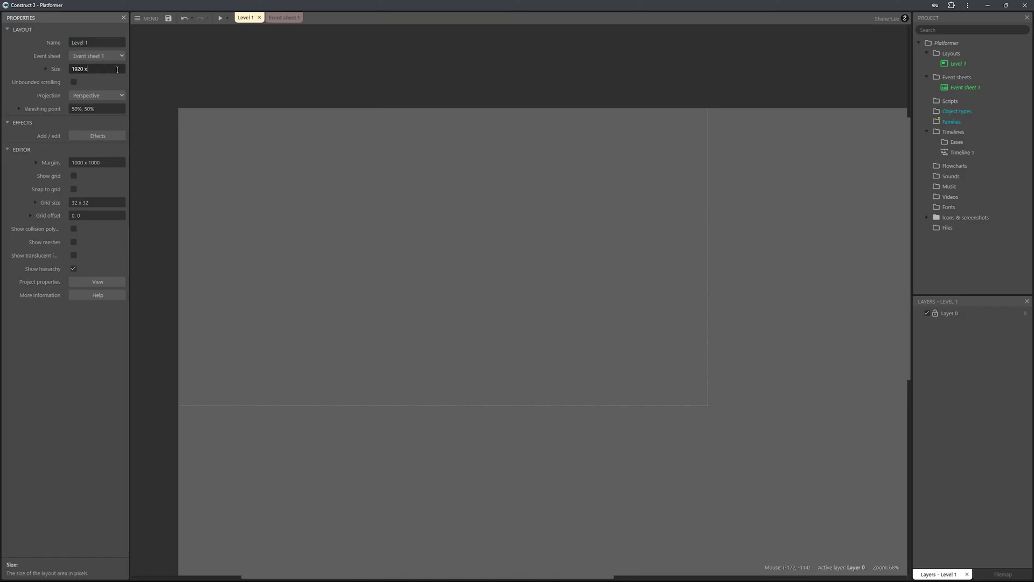
type(" 1080")
key("Tab")
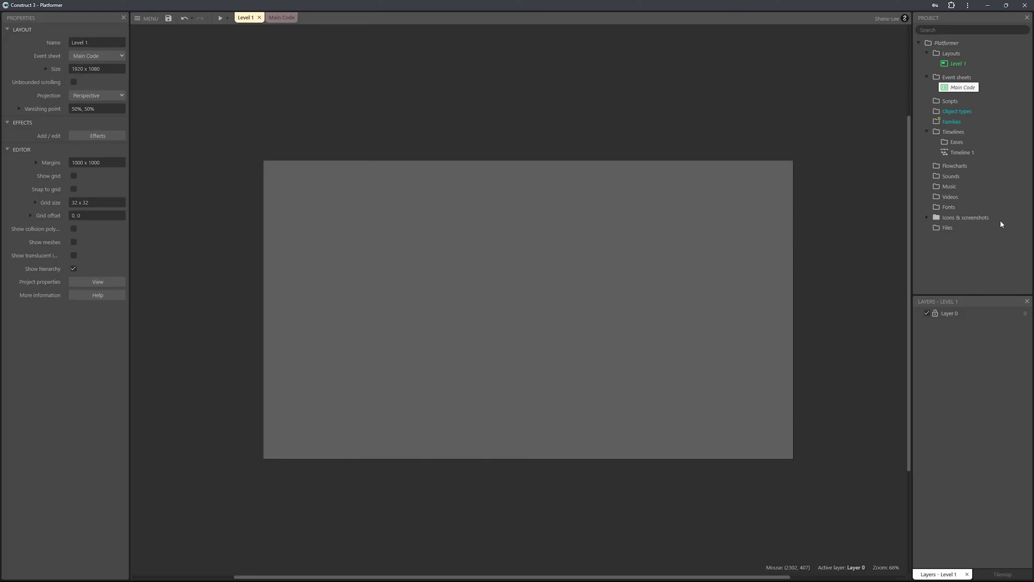
Add a new layer at the top named Main
right_click(966, 367)
left_click(943, 371)
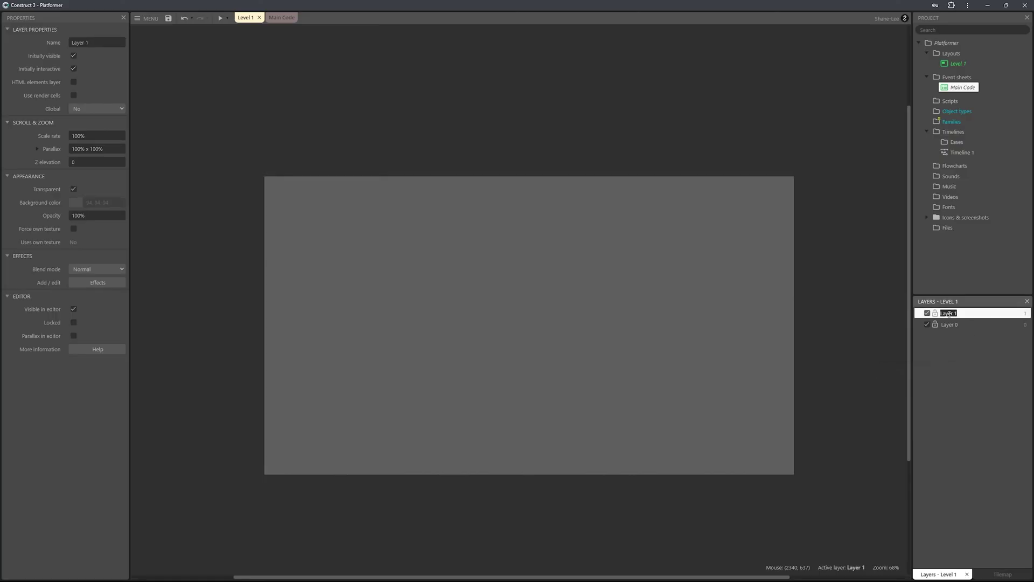
type("Main")
left_click(964, 335)
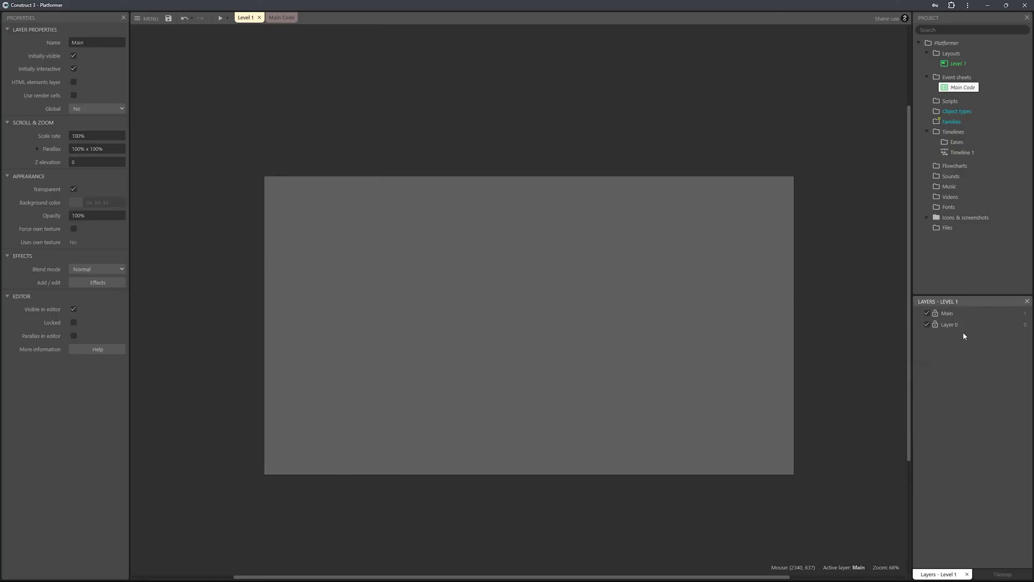
Rename Layer 0 to BG and turn on the layout grid
left_click(957, 324)
right_click(963, 322)
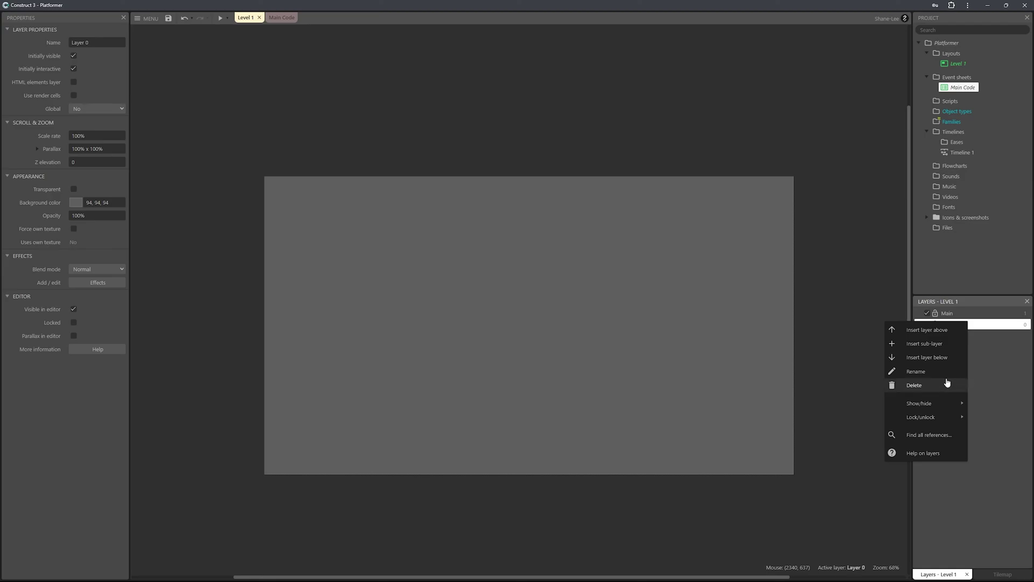
left_click(940, 374)
type("BG")
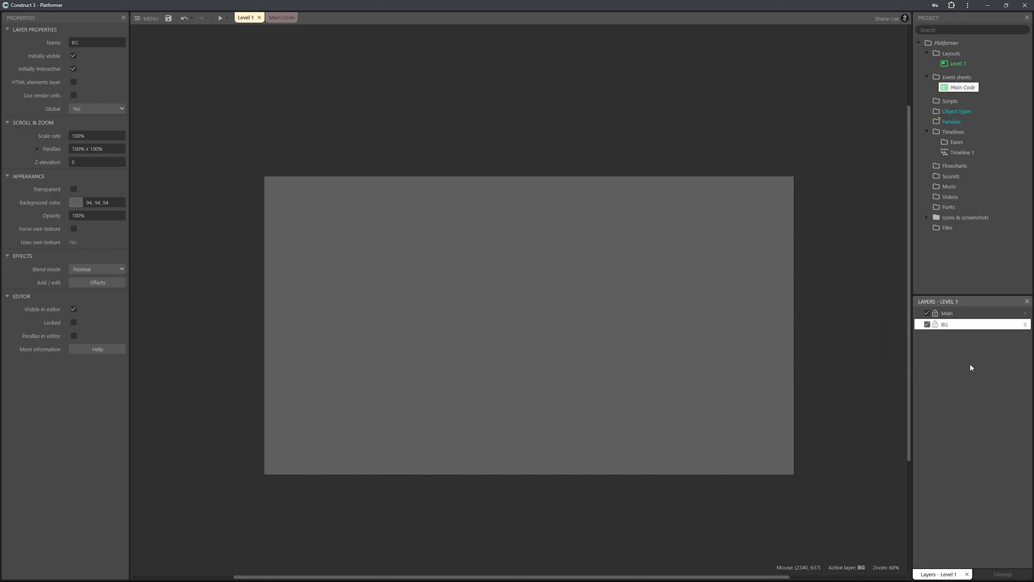
key("Return")
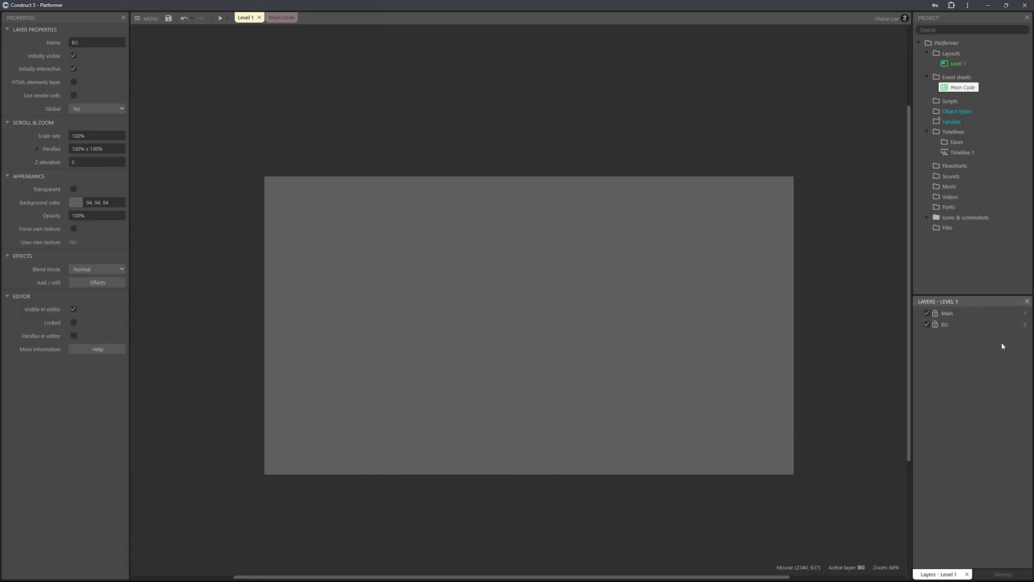
left_click(606, 421)
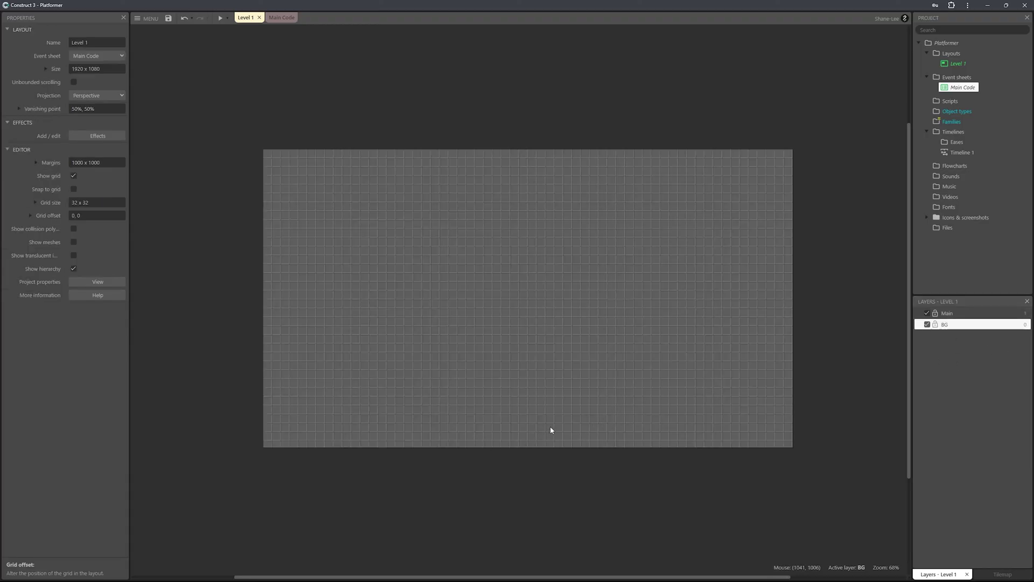
Change the layout grid size from 32 x 32 to 128 x 128
left_click(112, 203)
key("BackSpace")
type("1")
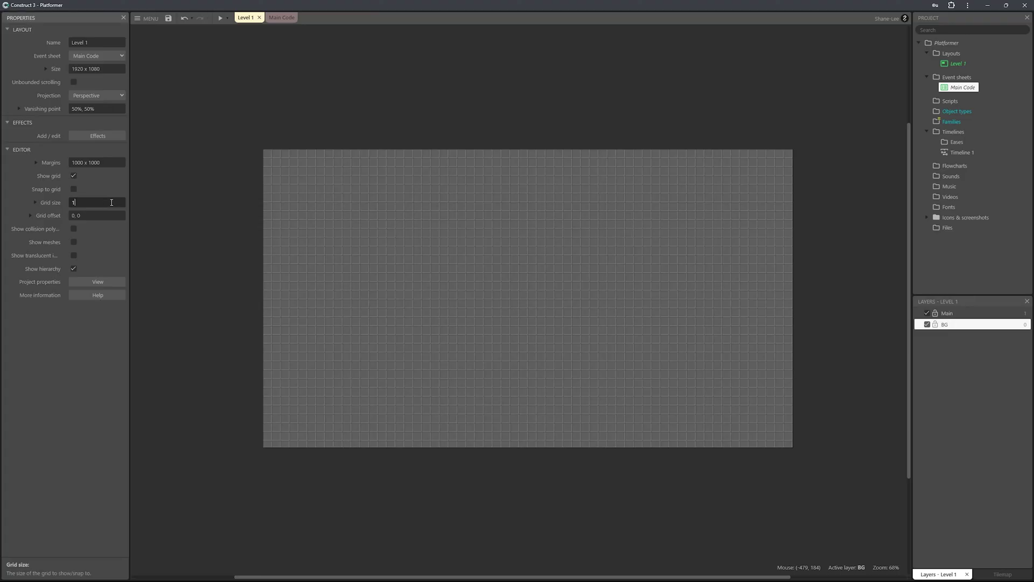
type("28 x 128")
key("Tab")
left_click(501, 360)
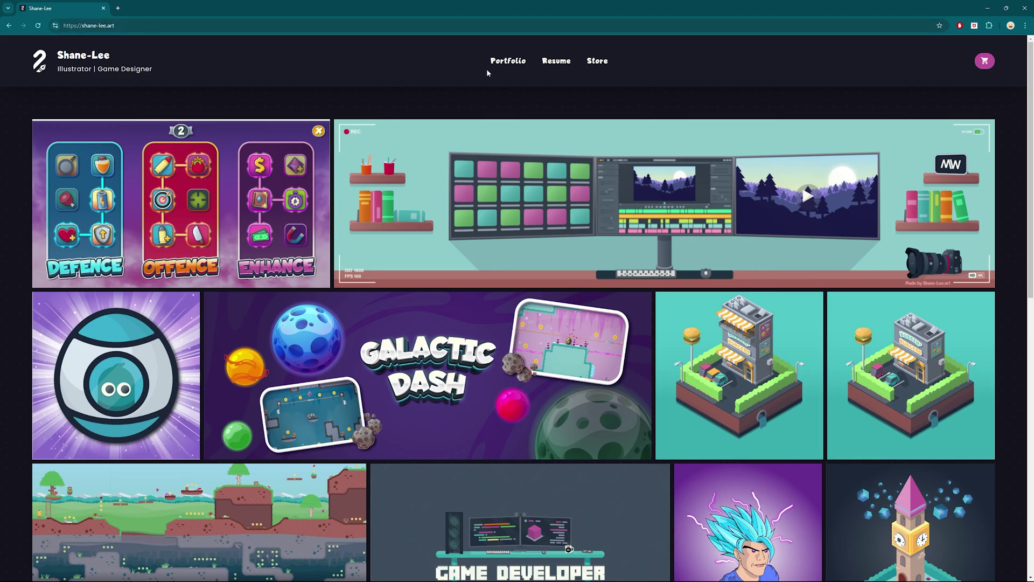
Open the Cartoon 2D Platformer Tileset (FREE) page from the site's Store
left_click(605, 62)
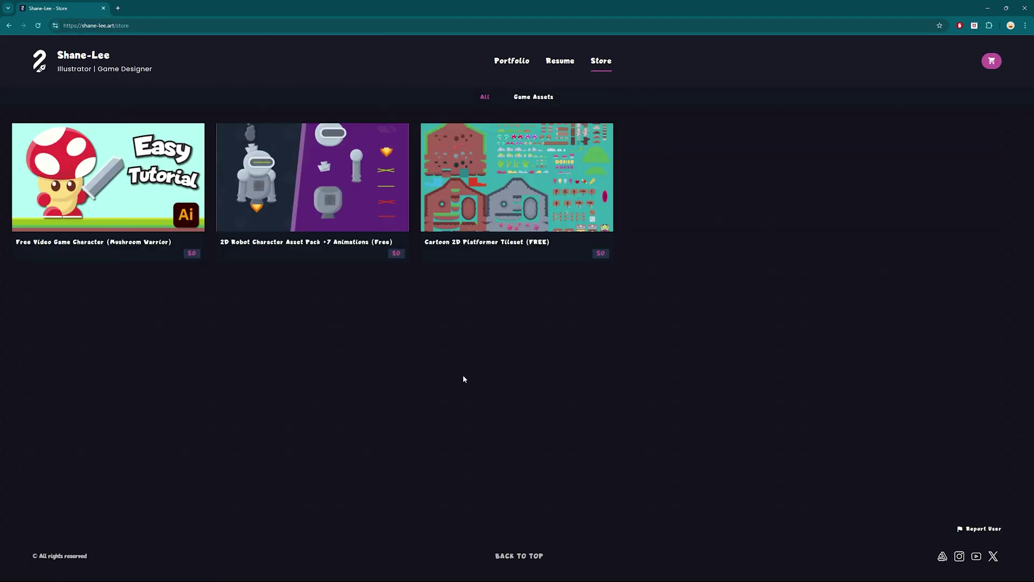
mouse_move(143, 181)
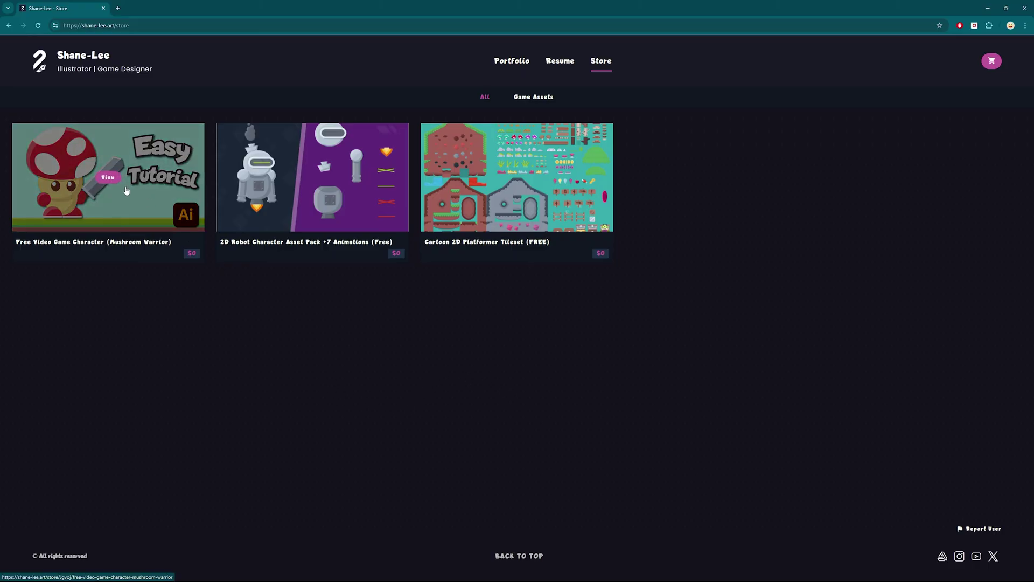
left_click(530, 203)
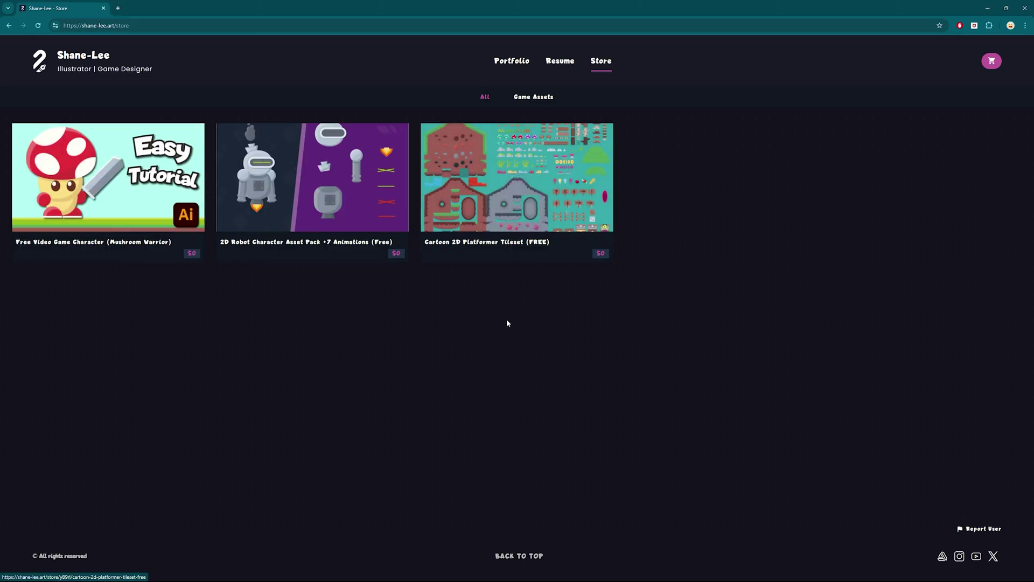
Make Main the active layer and search 'tile' in Insert new object to pick Tilemap
left_click(625, 233)
left_click(625, 232)
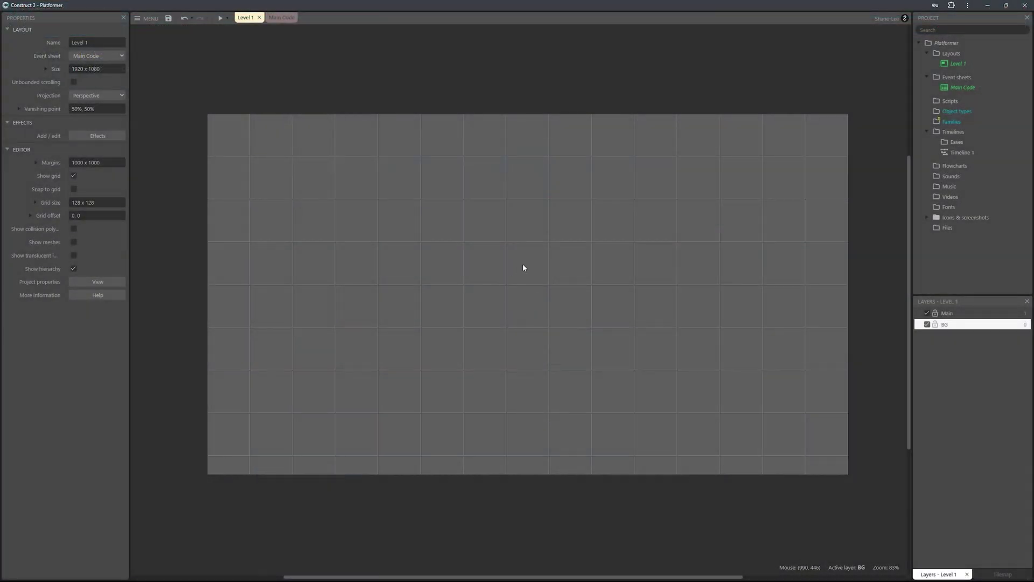
left_click(964, 313)
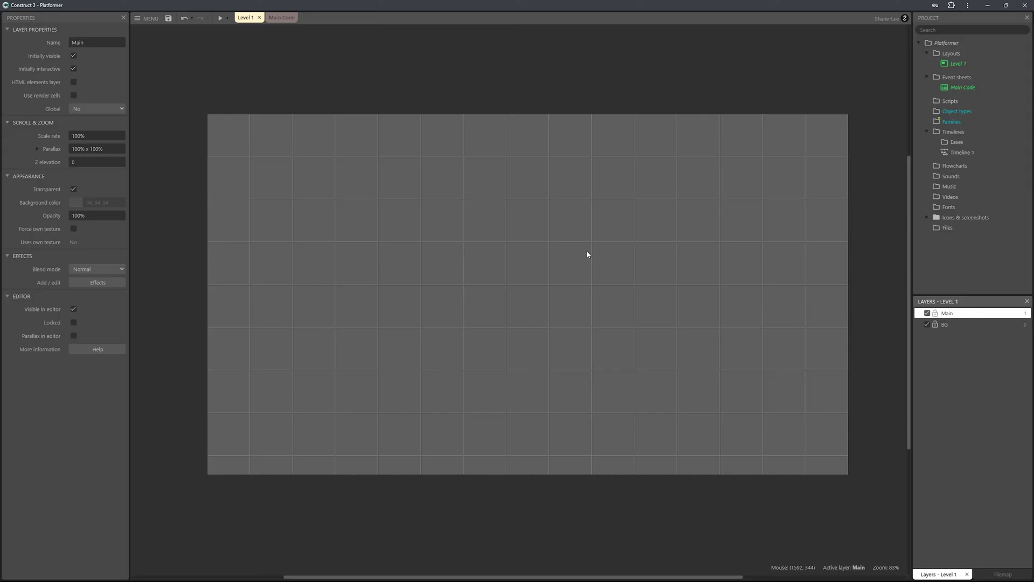
right_click(484, 251)
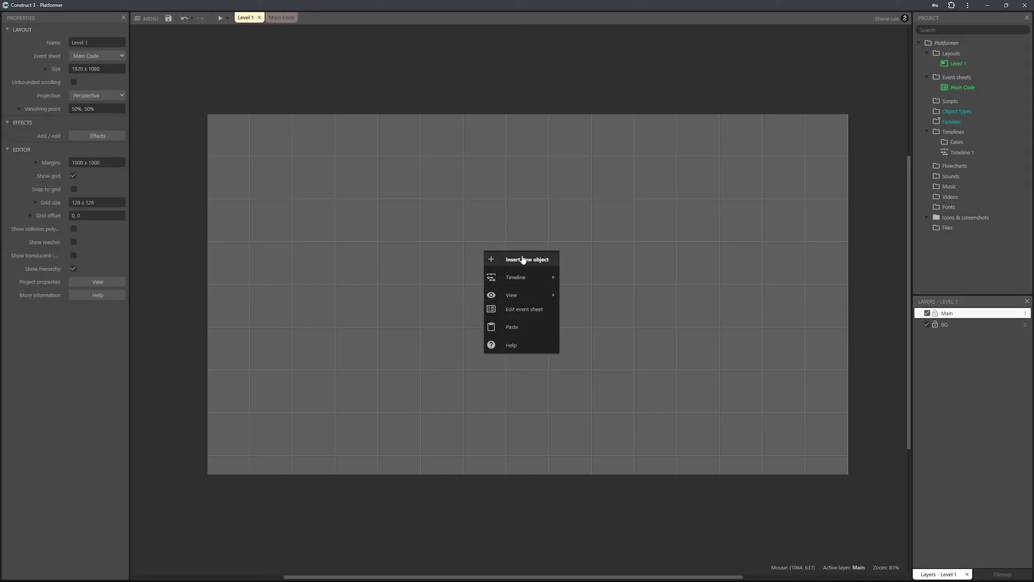
left_click(516, 261)
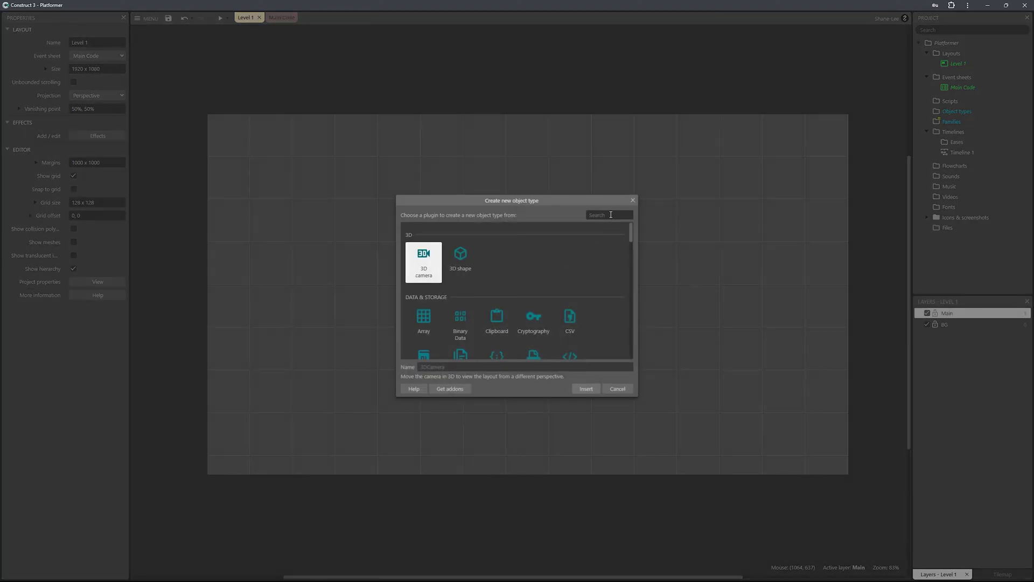
type("ti")
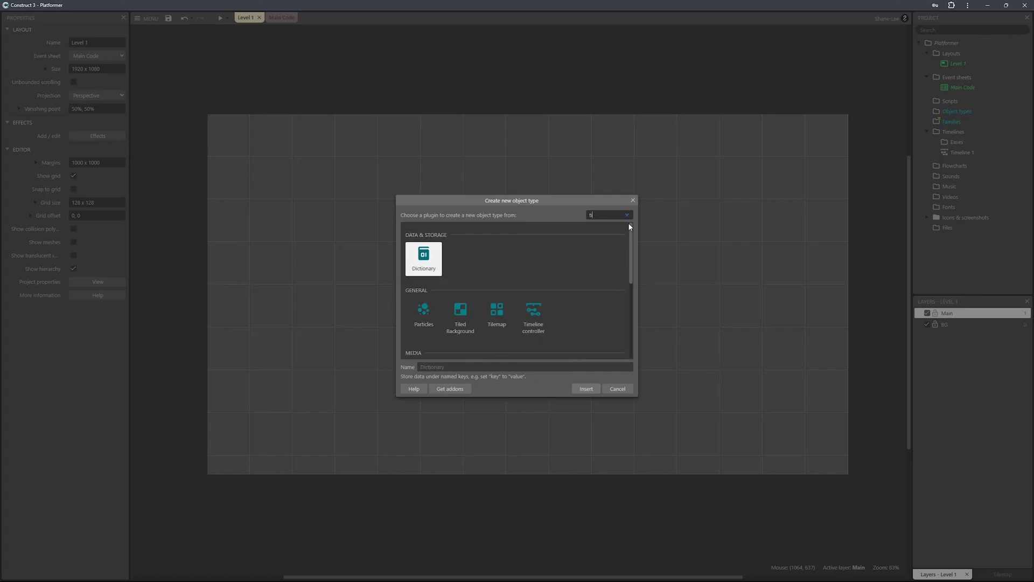
type("le")
left_click(461, 270)
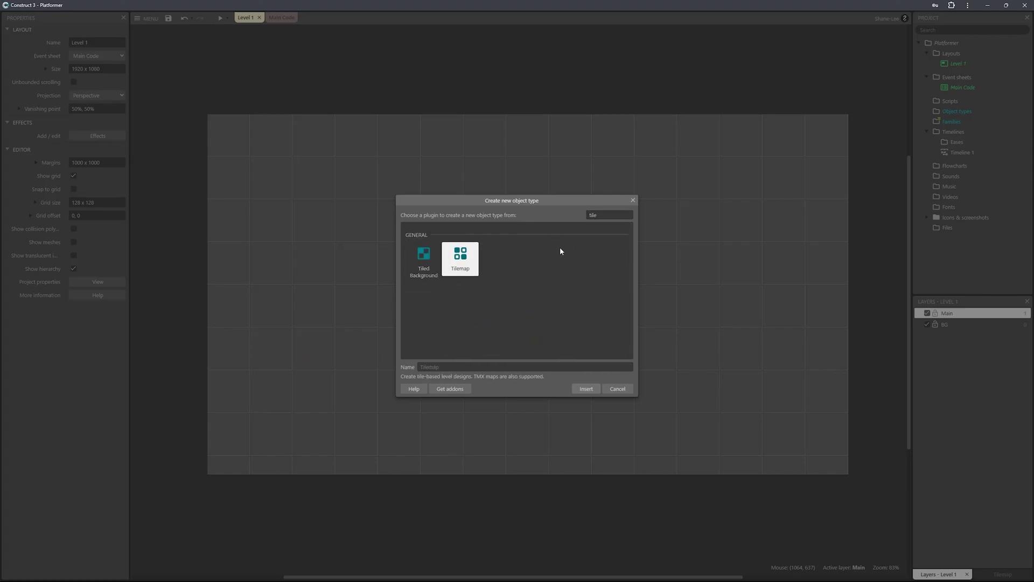
Place the Tilemap on the Level 1 layout and clear its default tileset image
double_click(468, 270)
left_click(442, 280)
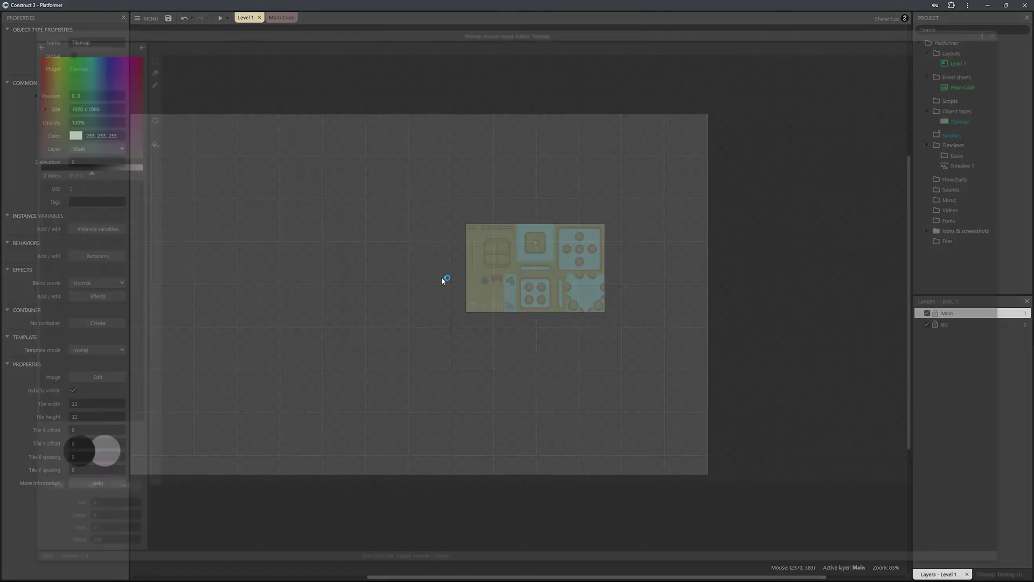
mouse_move(569, 36)
left_mouse_down()
mouse_move(580, 19)
mouse_move(569, 26)
left_mouse_up()
scroll(545, 248, "down", 2)
scroll(656, 286, "up", 3)
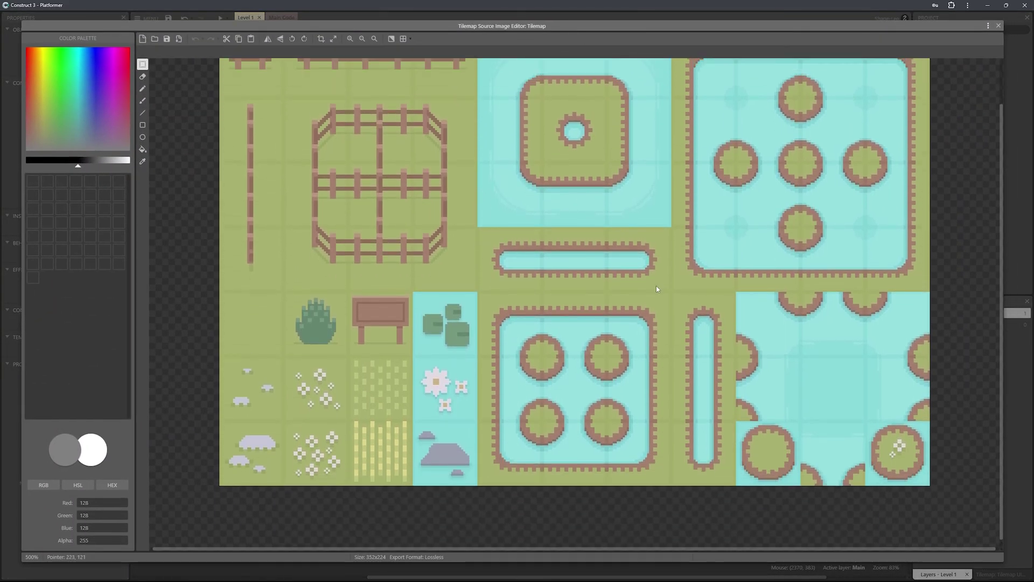
scroll(765, 168, "down", 2)
scroll(757, 205, "up", 3)
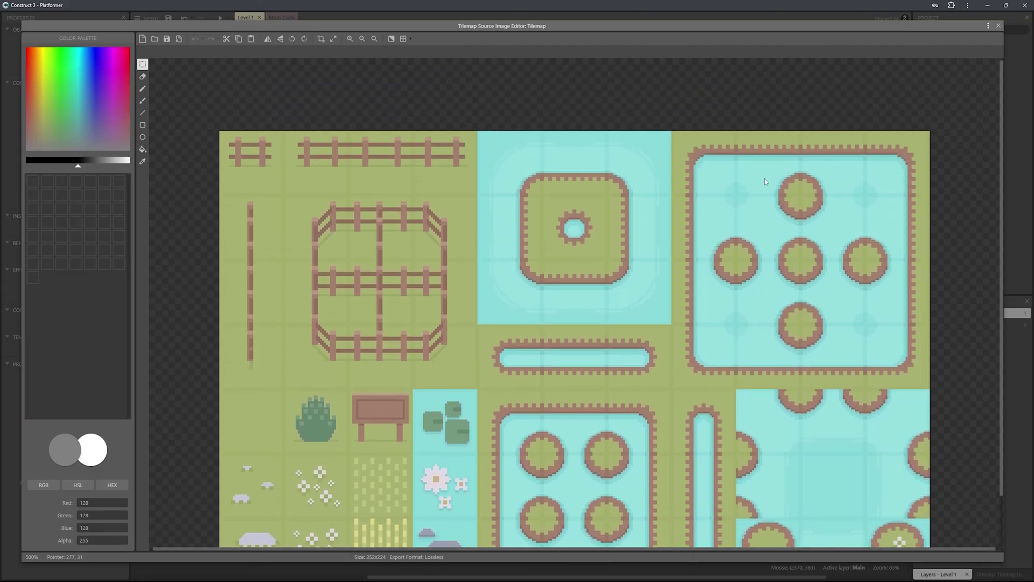
scroll(749, 242, "down", 3)
scroll(739, 283, "up", 2)
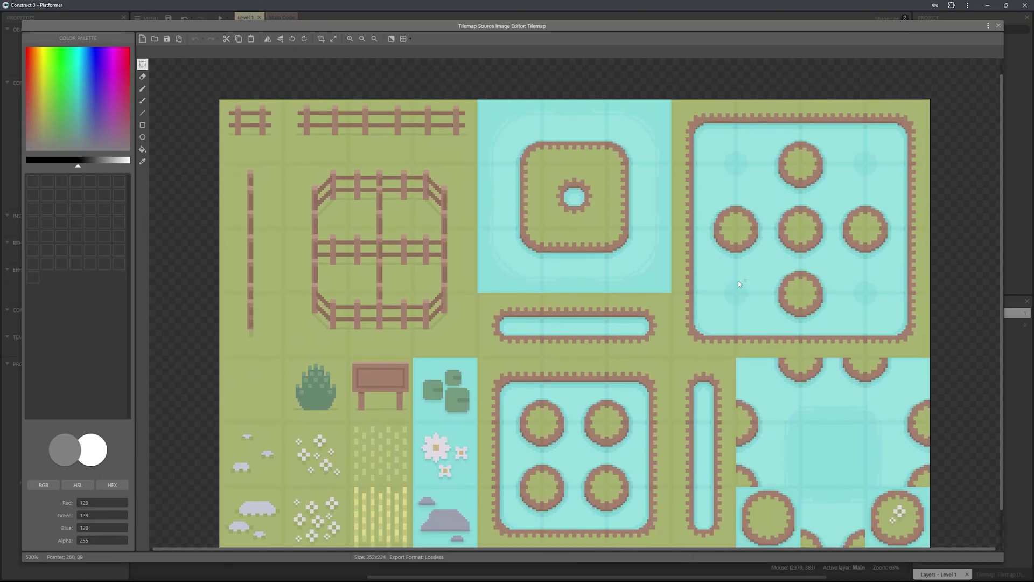
left_click(144, 41)
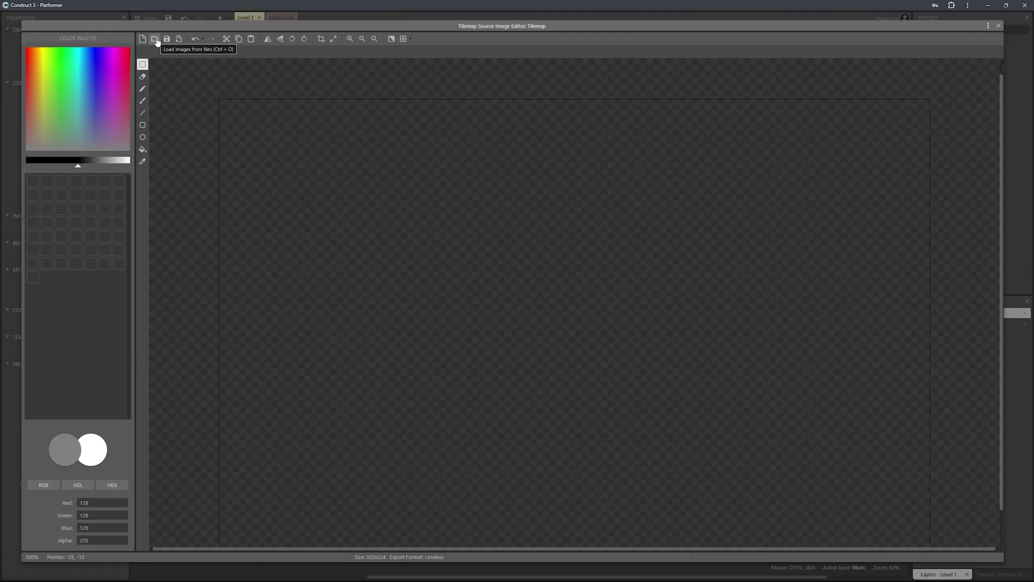
Load Tileset.png from GameAssetPack > Tileset into the Tilemap's image editor
left_click(155, 40)
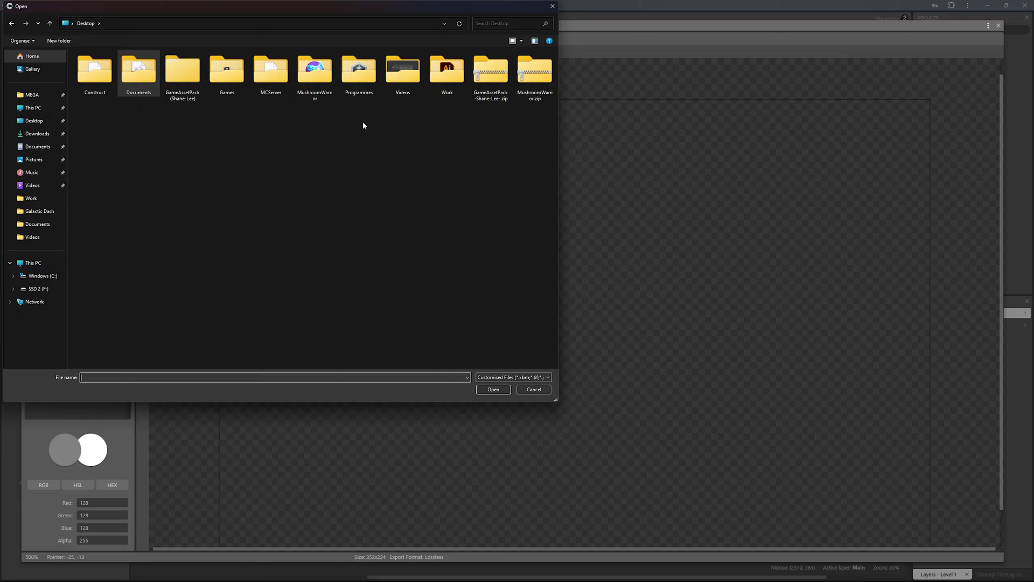
double_click(180, 79)
double_click(127, 156)
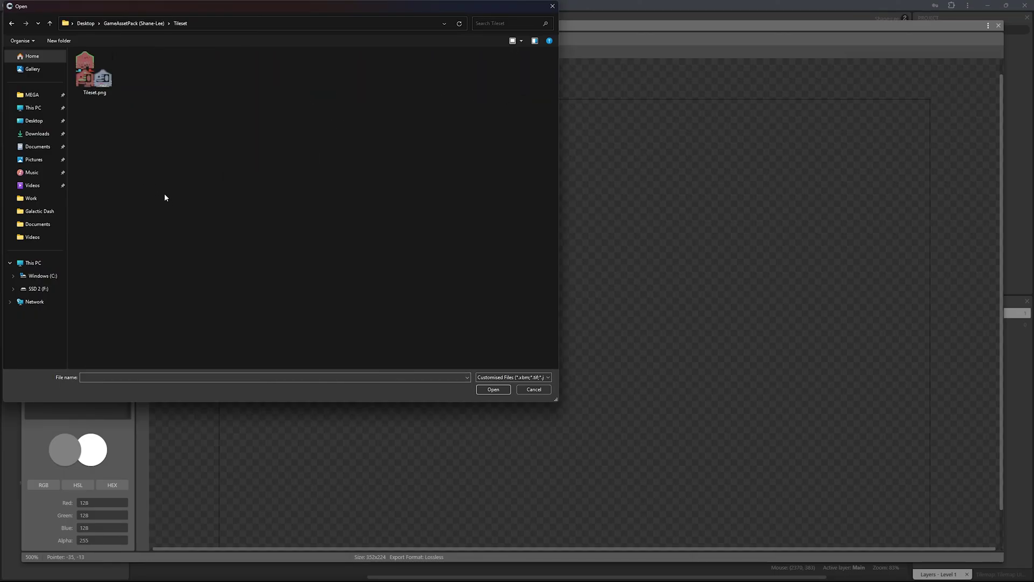
left_click(98, 81)
left_click(489, 391)
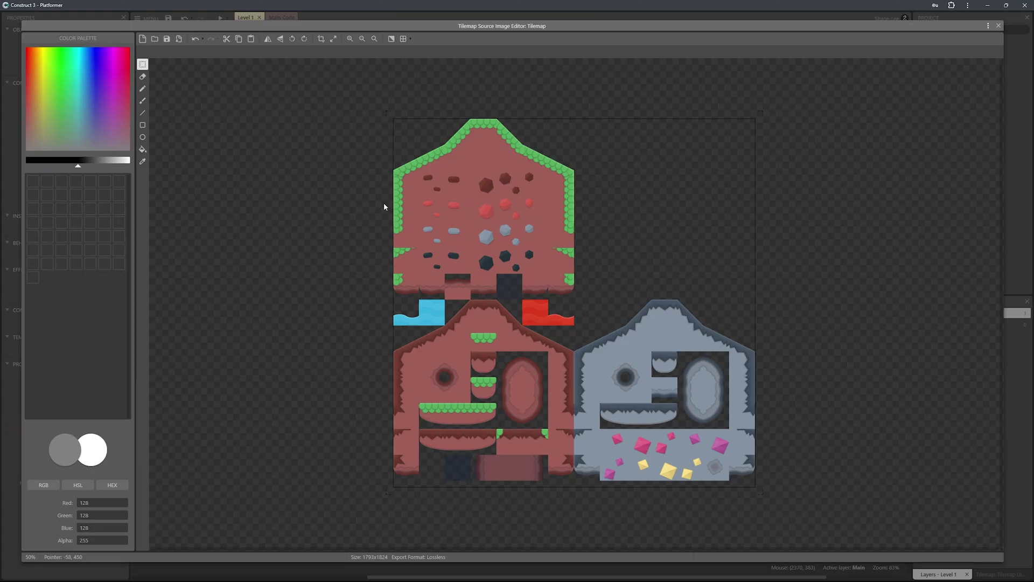
Close the image editor, reselect the tilemap and show its tile palette
left_click(999, 25)
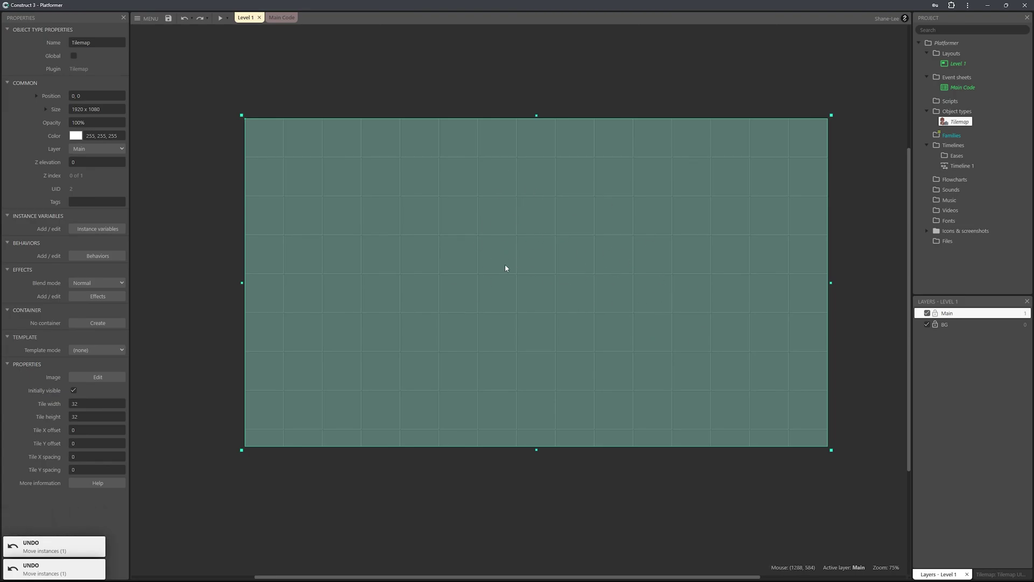
left_click(694, 498)
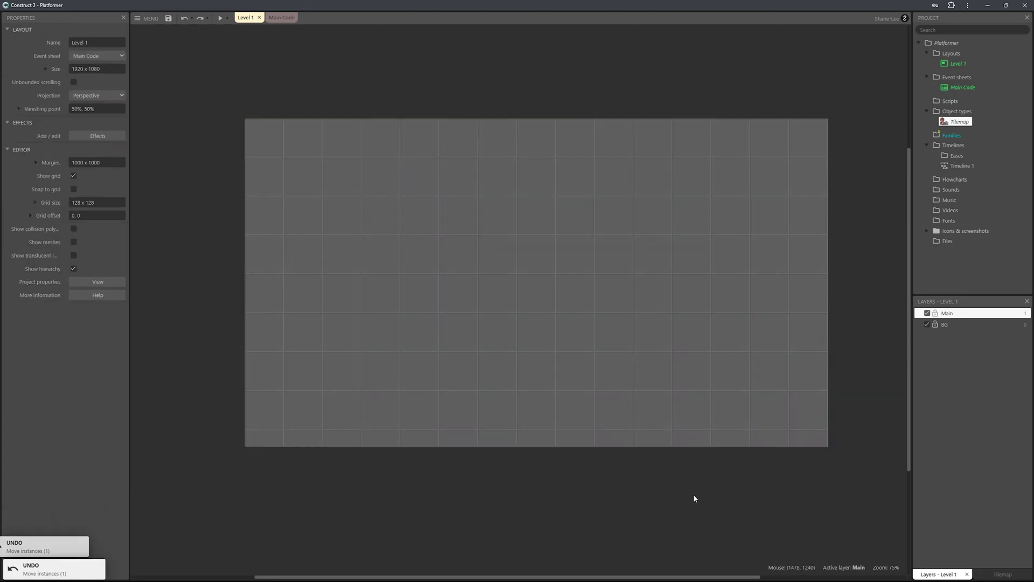
left_click(537, 369)
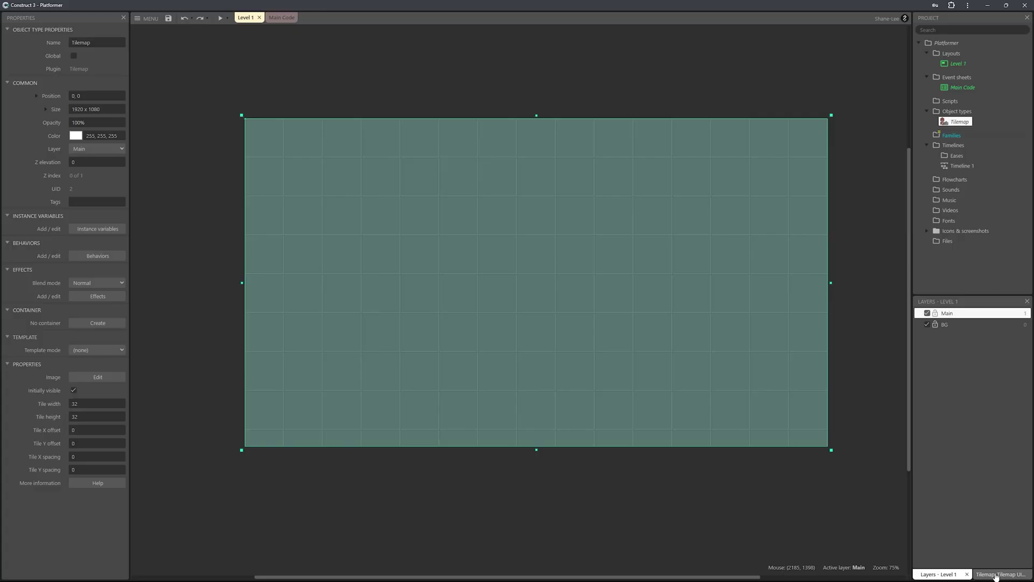
left_click(996, 575)
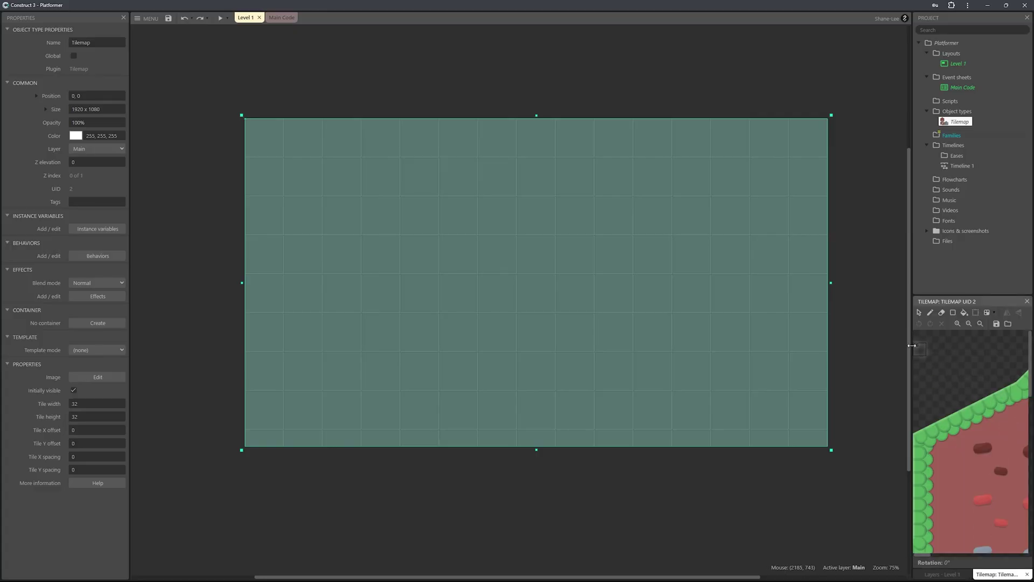
Resize the side panels and zoom the palette out to fit the whole tileset
left_click_drag(911, 347, 759, 345)
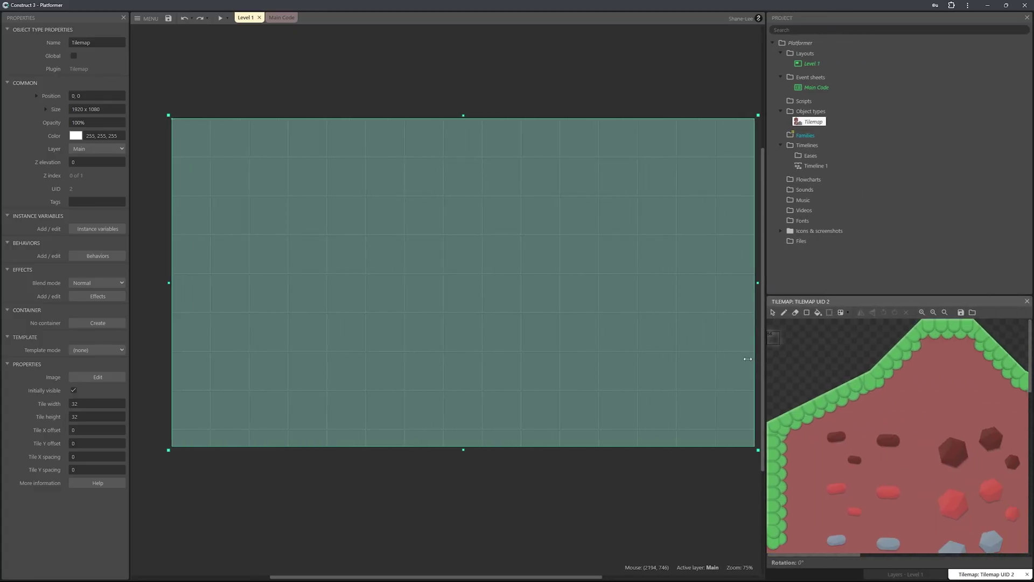
left_click_drag(885, 299, 885, 260)
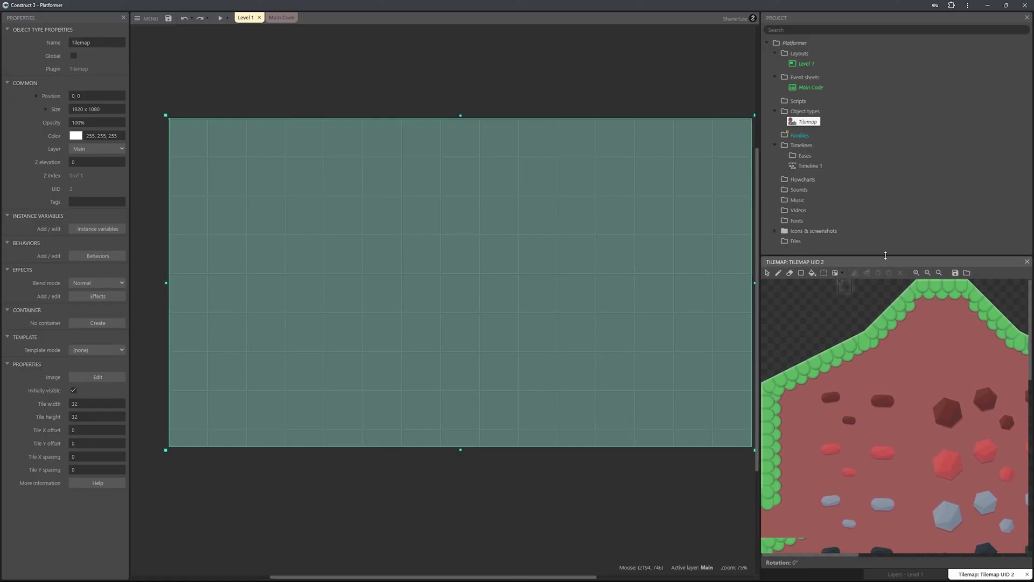
left_click(928, 273)
left_click(927, 273)
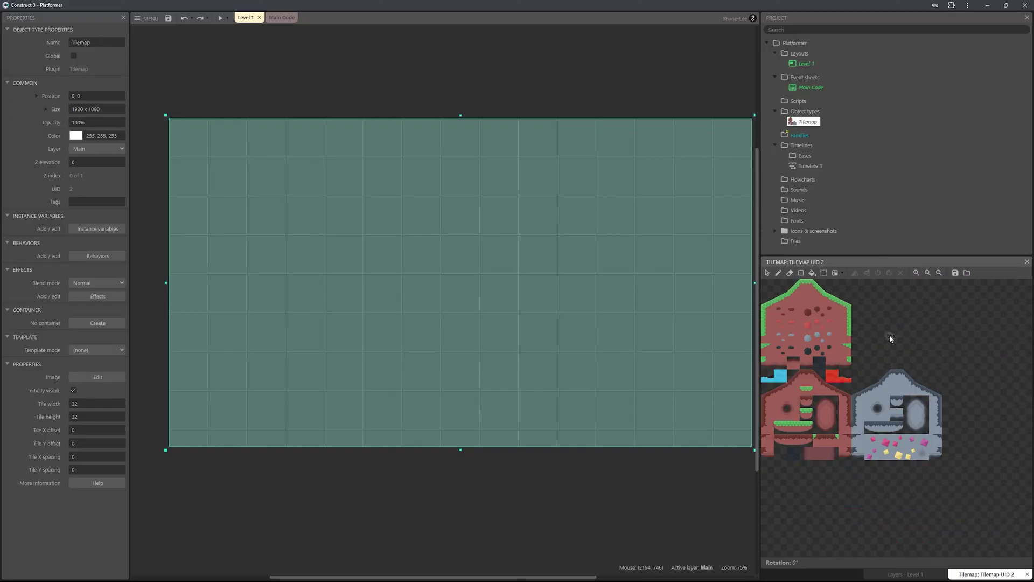
left_click_drag(760, 347, 828, 348)
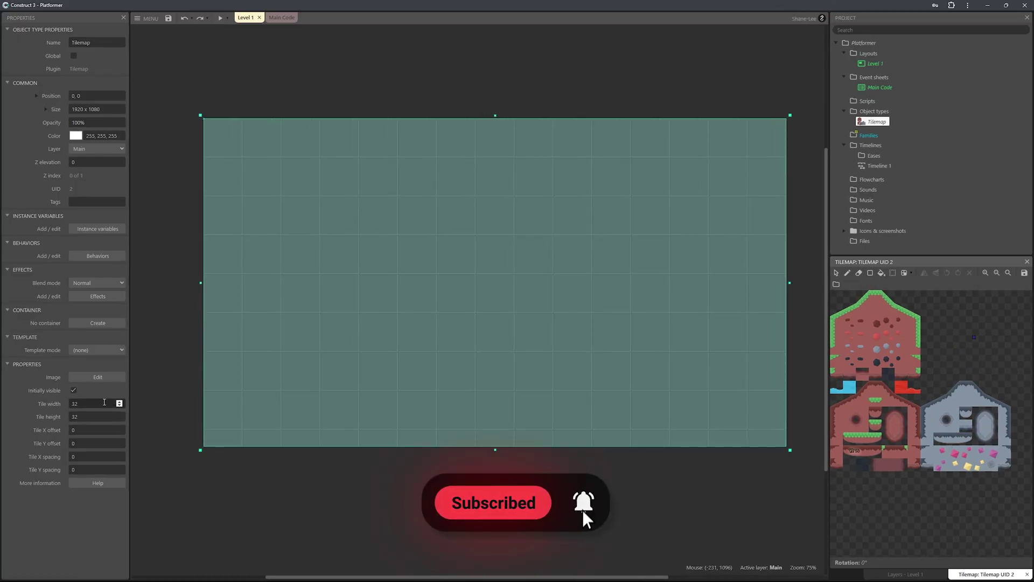
Set the Tilemap's tile width and tile height to 128
left_click(153, 398)
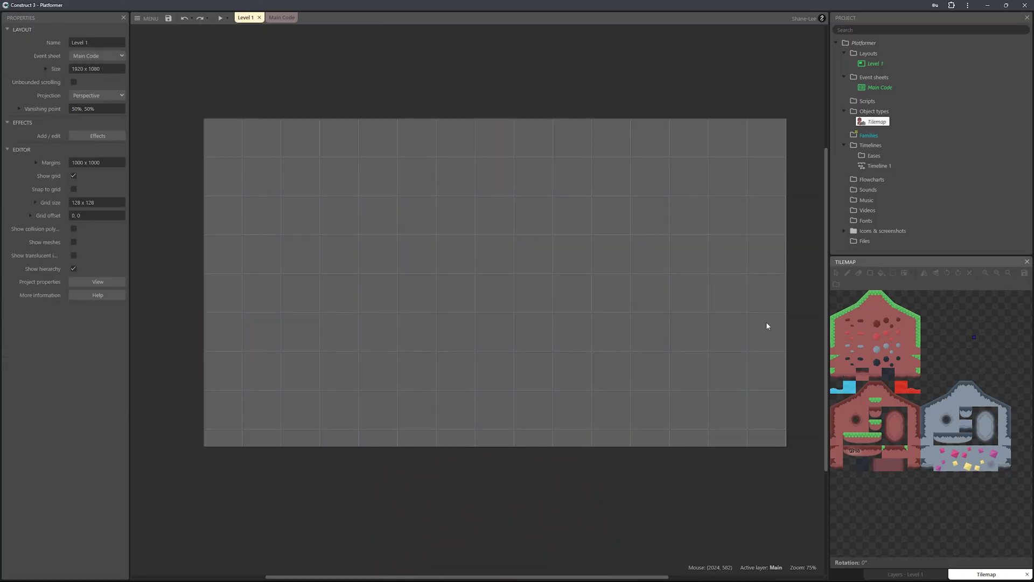
left_click(872, 123)
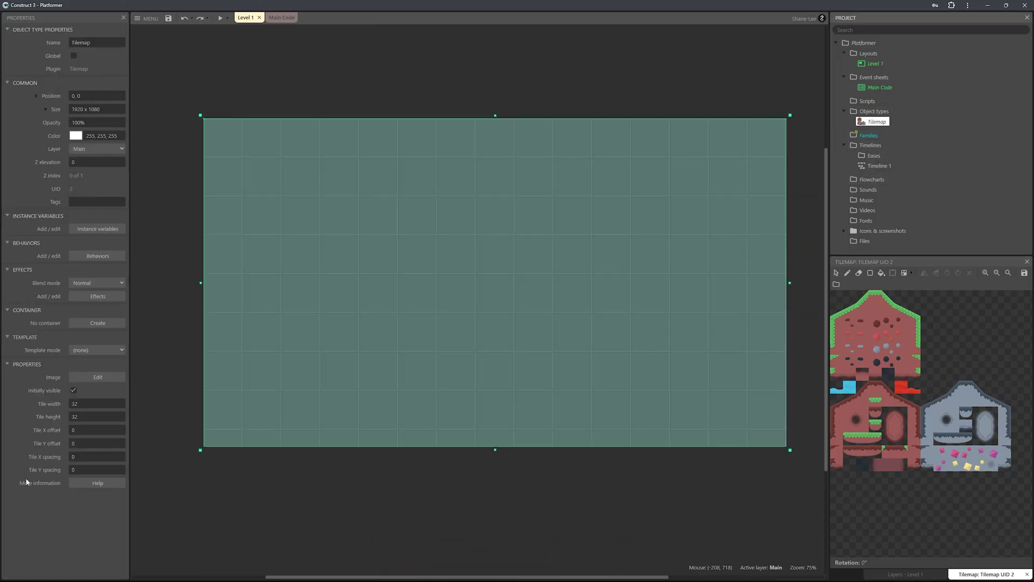
left_click(96, 403)
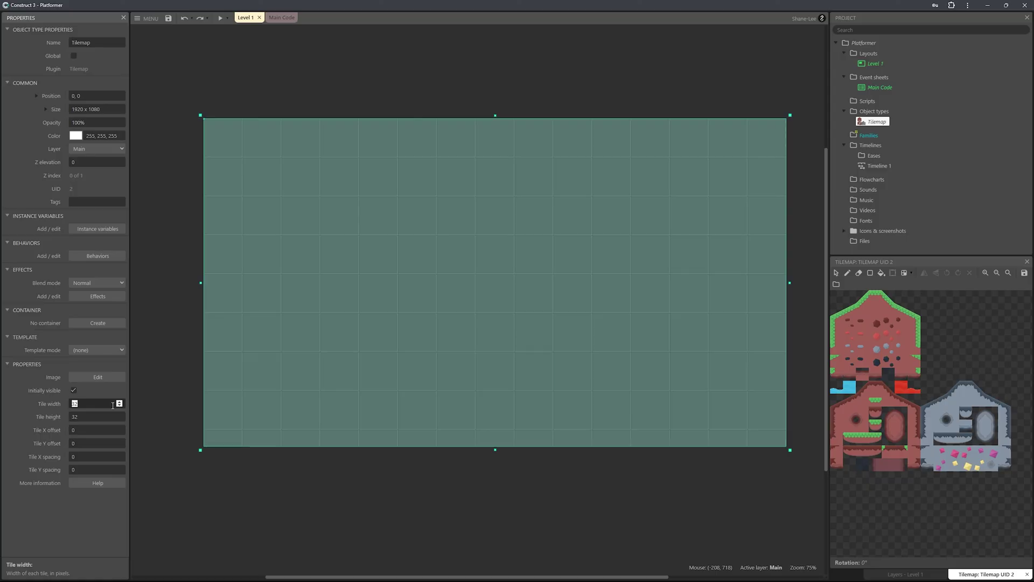
type("128")
left_click(109, 413)
type("12")
key("Return")
Pick the grass-topped tile from the tileset in the Tilemap bar
left_click(888, 298)
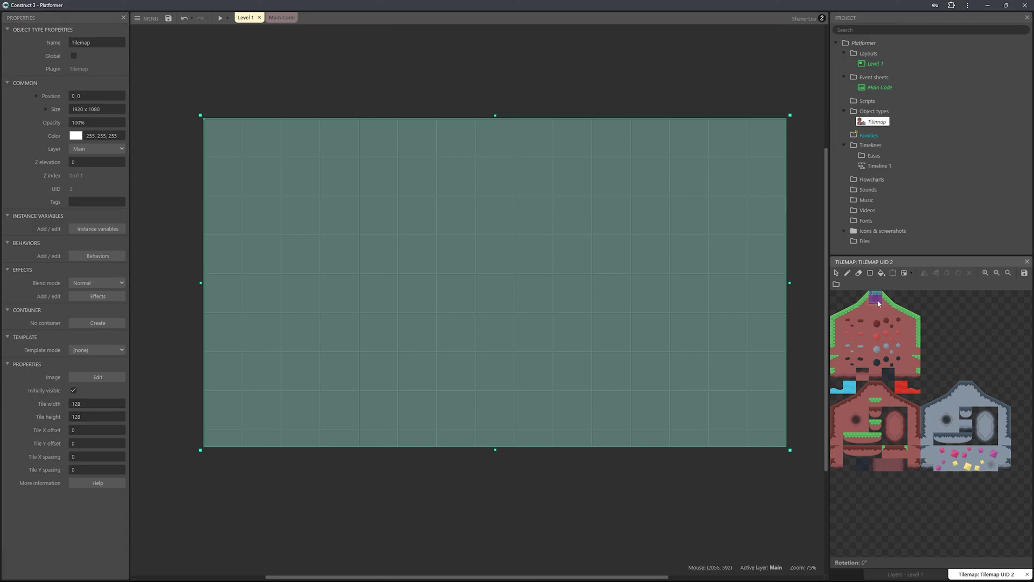
left_click(875, 298)
left_click(876, 298)
Paint a full-width row of grass tiles across Level 1, erasing the misplaced first row
left_click(848, 273)
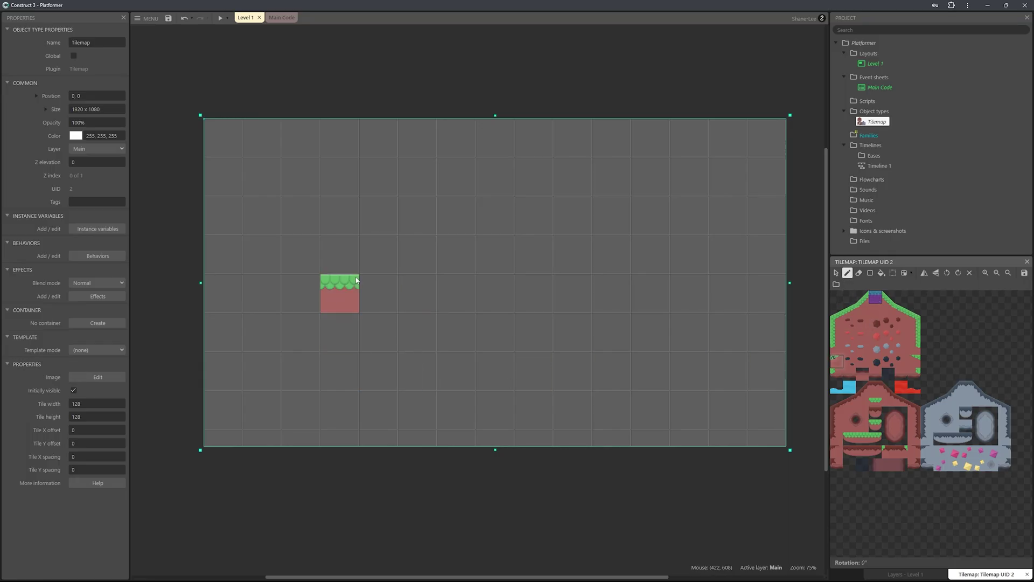
mouse_move(356, 280)
left_mouse_down()
mouse_move(690, 297)
mouse_move(681, 306)
mouse_move(560, 290)
mouse_move(326, 294)
left_mouse_up()
key("e")
left_click(876, 297)
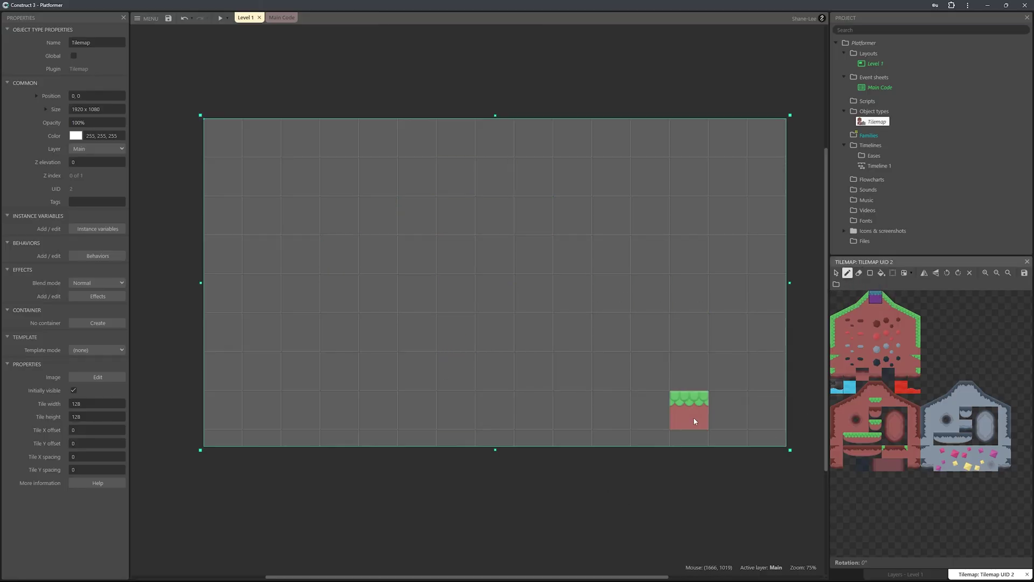
left_click_drag(770, 370, 222, 377)
Paint red dirt rows beneath the grass, stretching the Tilemap down to fit
left_click(875, 308)
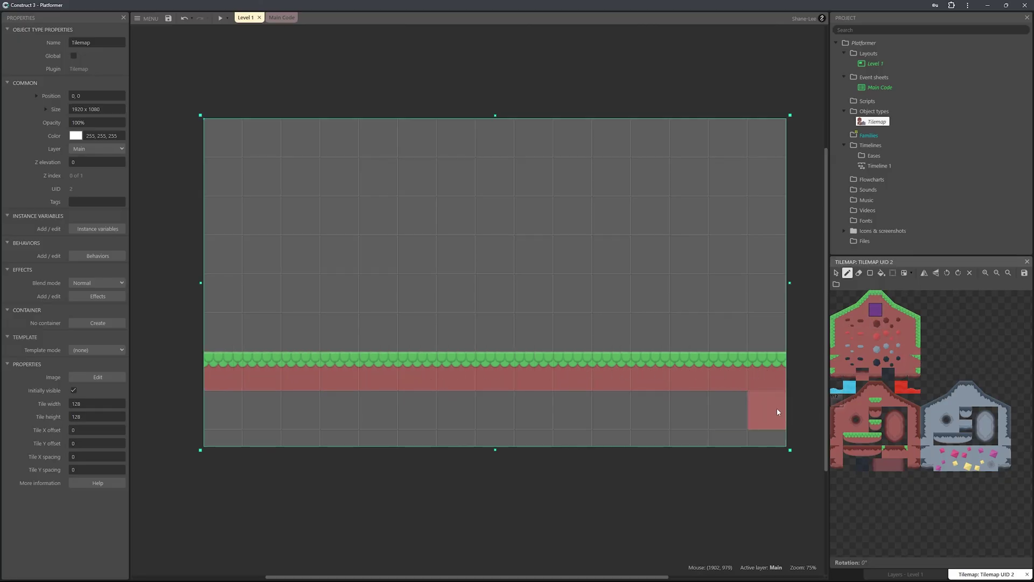
left_click_drag(777, 408, 242, 416)
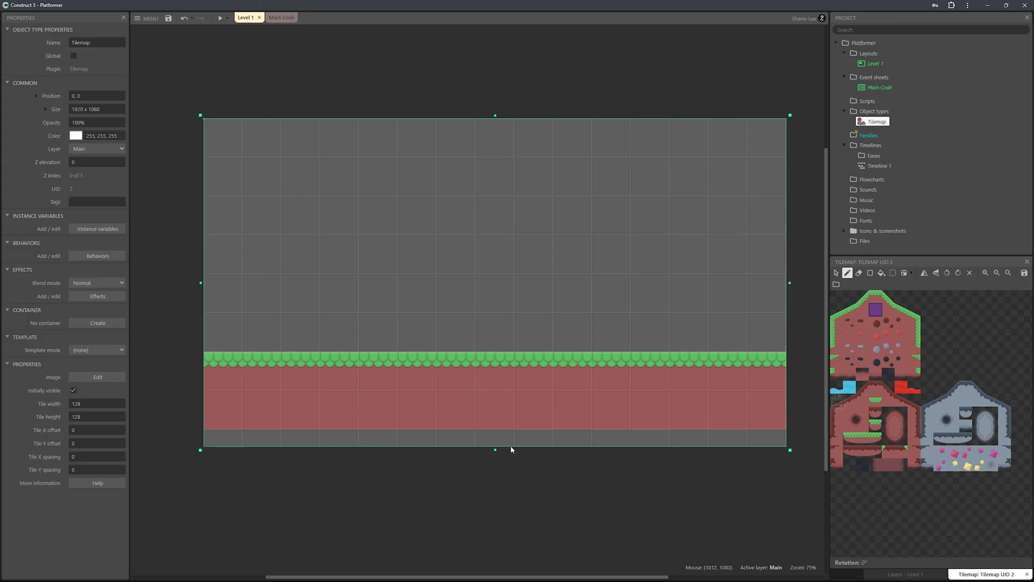
left_click_drag(493, 451, 494, 527)
left_click_drag(258, 450, 754, 443)
left_click(753, 442)
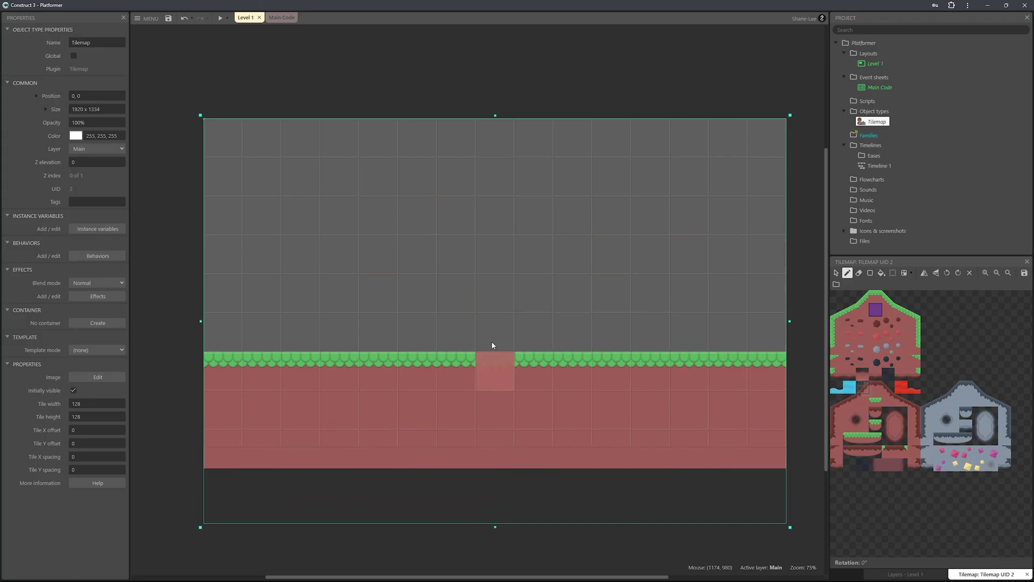
Deselect the Tilemap to bring up the Level 1 layout properties
left_click(249, 74)
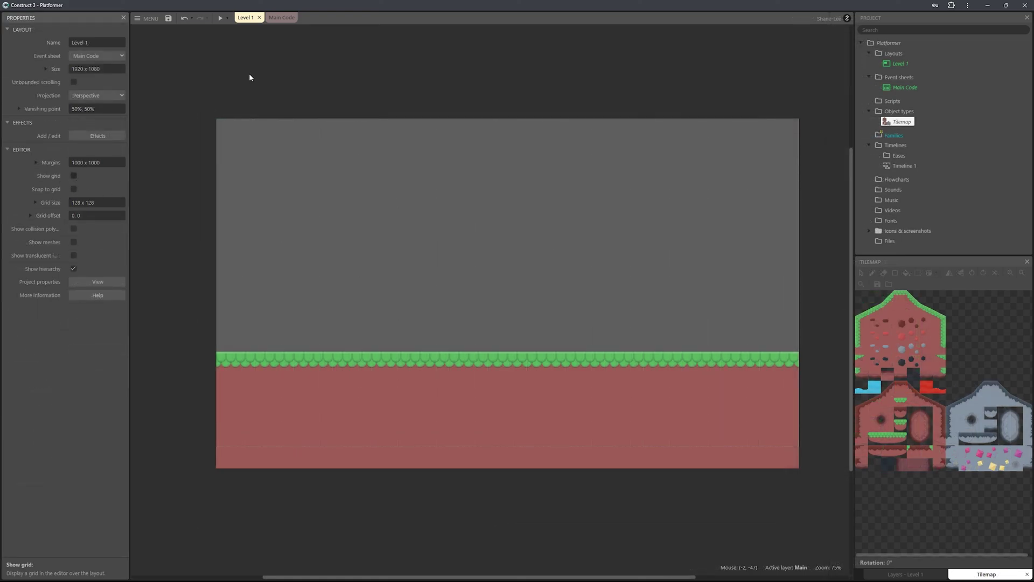